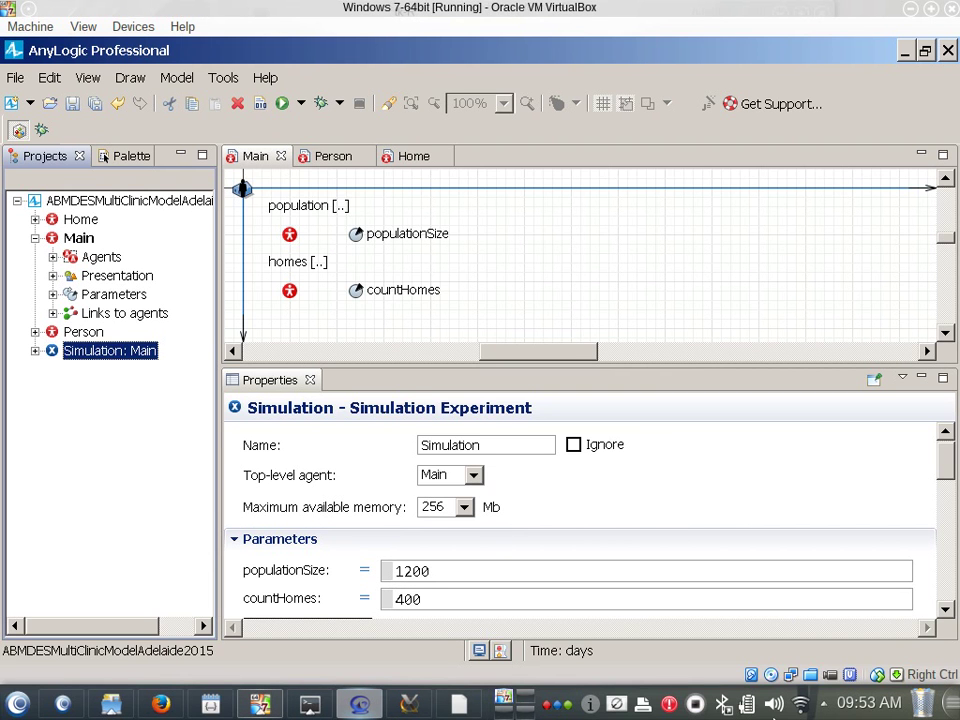
Open the Person agent diagram and add a statechart entry point named careseekingStatechart.
{"action": "scroll", "coordinate": [774, 702], "scroll_direction": "up", "scroll_amount": 1}
{"action": "left_click", "coordinate": [94, 338]}
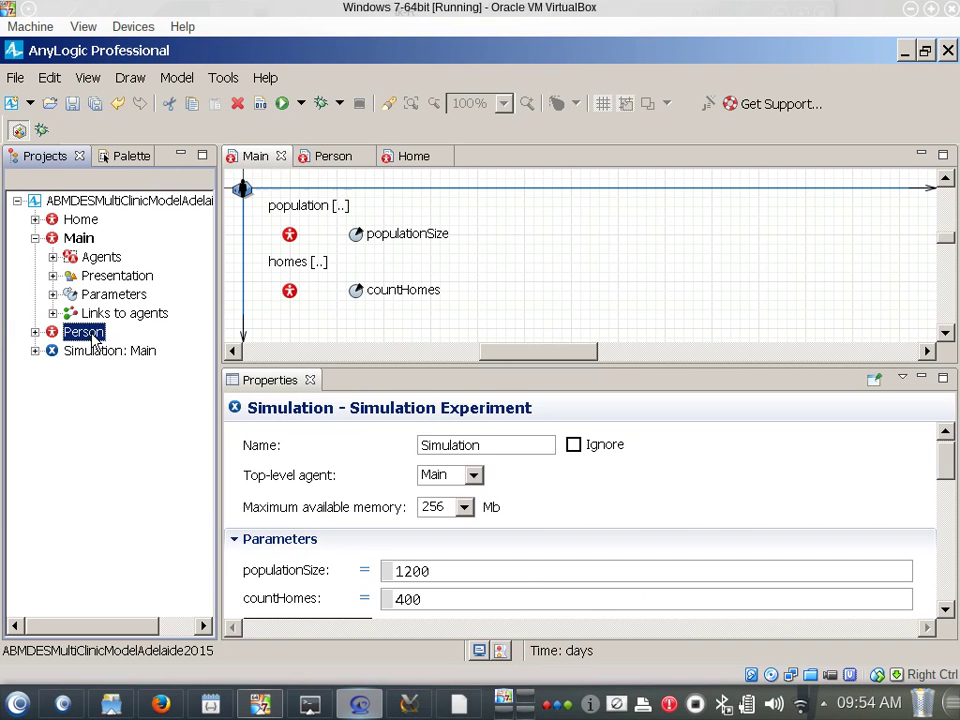
{"action": "double_click", "coordinate": [85, 332]}
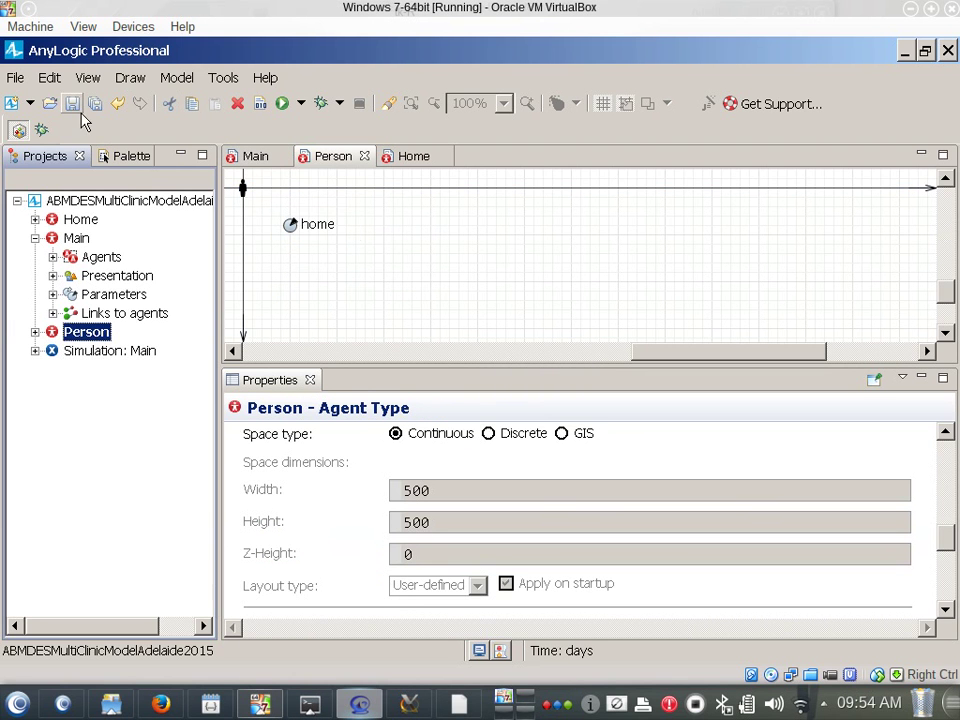
{"action": "left_click", "coordinate": [128, 162]}
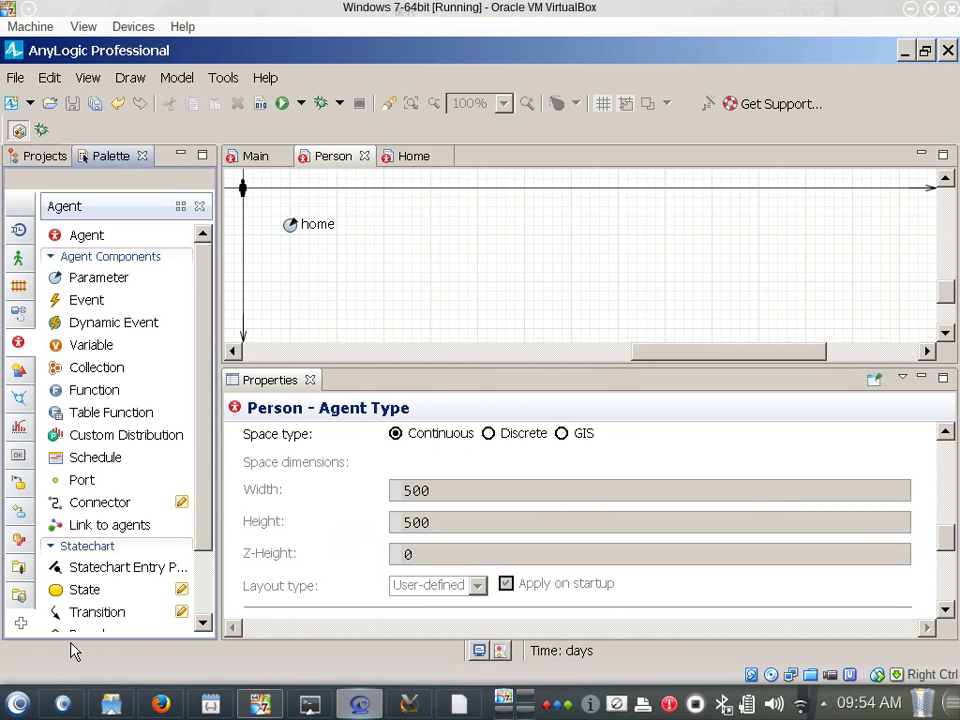
{"action": "left_click_drag", "start_coordinate": [80, 572], "coordinate": [422, 222]}
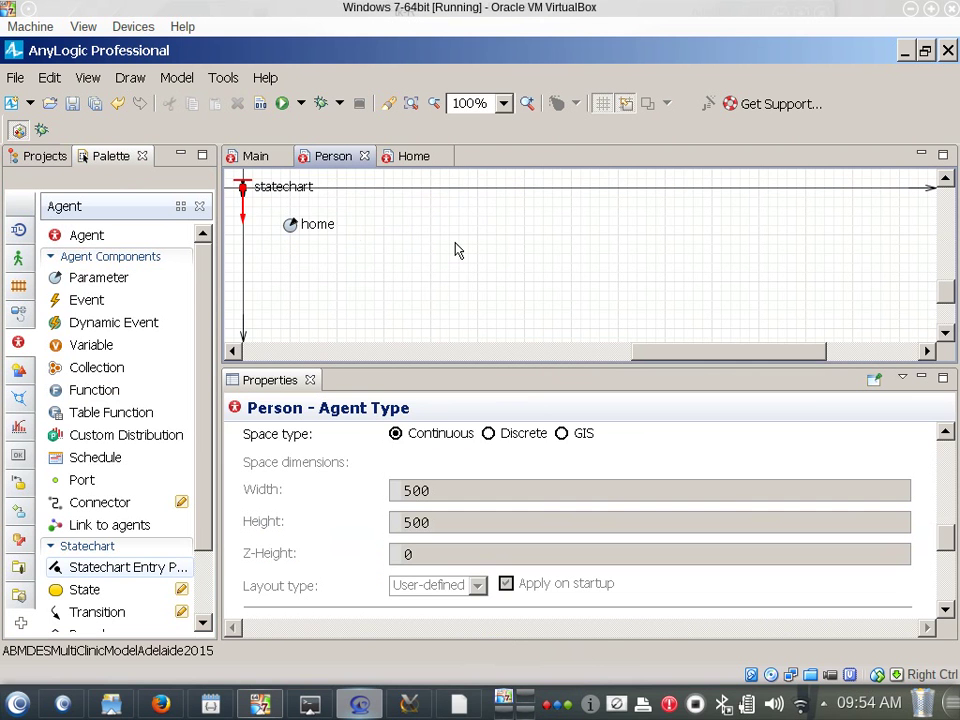
{"action": "type", "text": "st"}
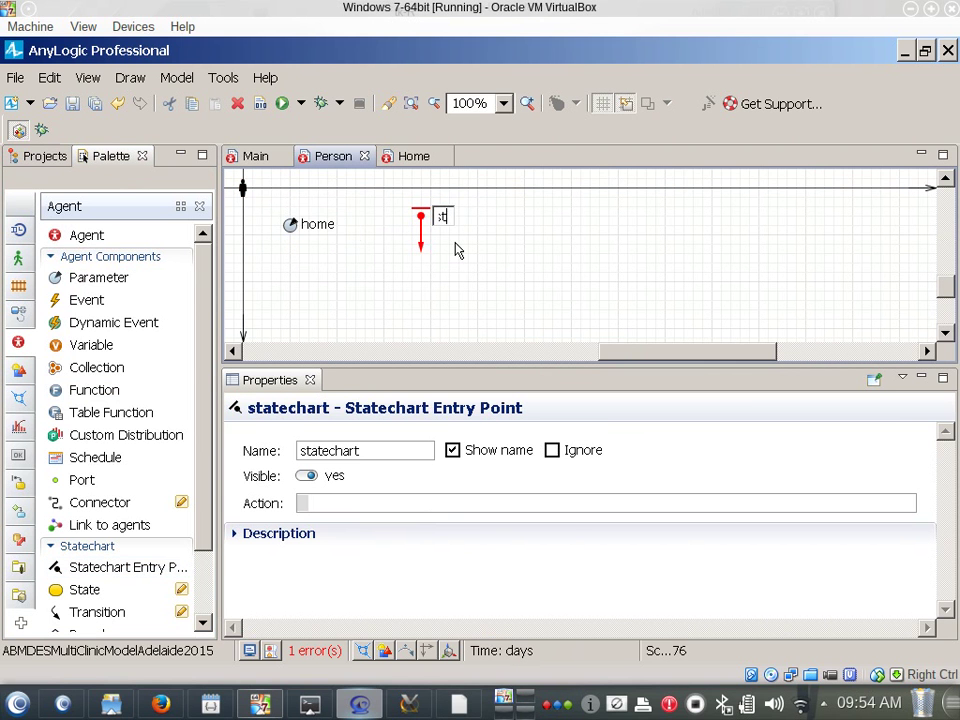
{"action": "type", "text": "a"}
{"action": "key", "text": "BackSpace"}
{"action": "key", "text": "BackSpace"}
{"action": "key", "text": "BackSpace"}
{"action": "type", "text": "care"}
{"action": "type", "text": "seekingState"}
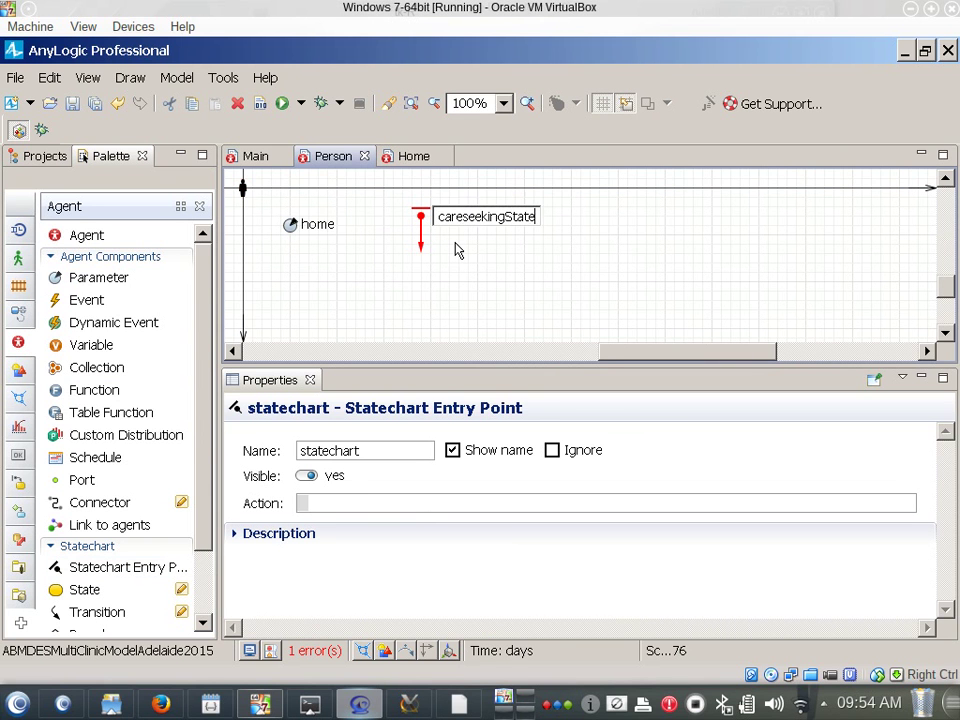
{"action": "type", "text": "chart"}
{"action": "key", "text": "Return"}
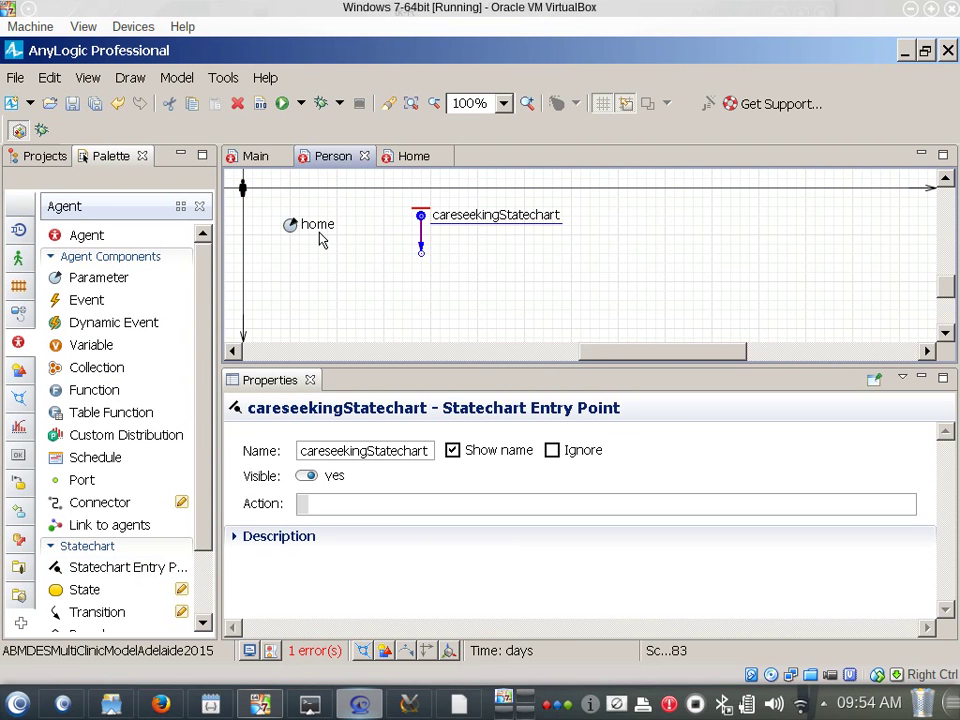
Add a first state named NotSeekingCare under the statechart entry point.
{"action": "left_click_drag", "start_coordinate": [62, 596], "coordinate": [381, 262]}
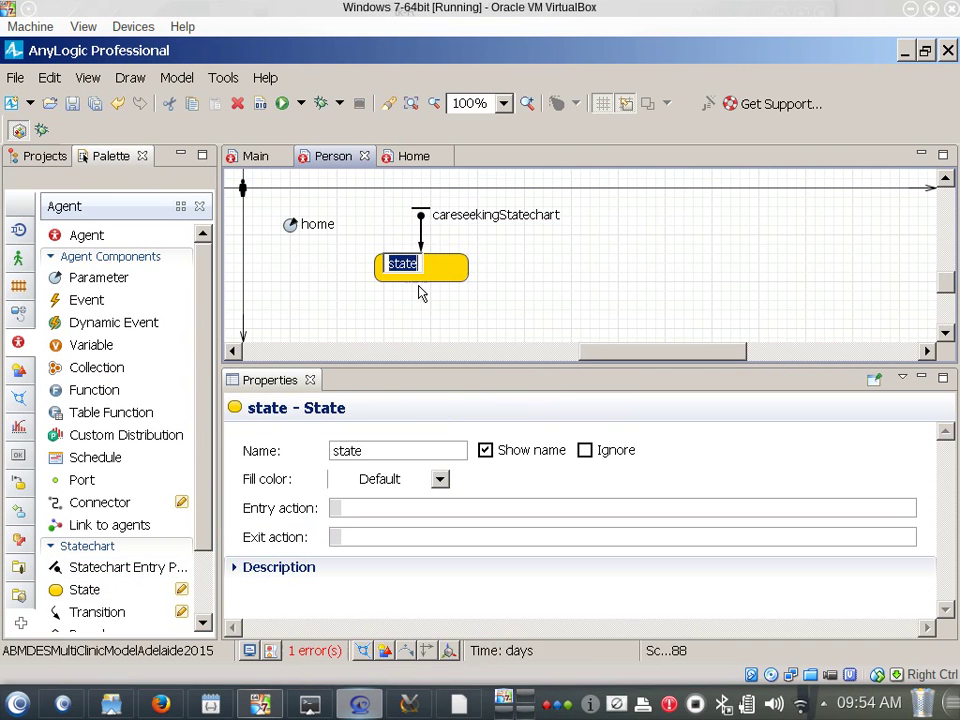
{"action": "type", "text": "NotSeeki"}
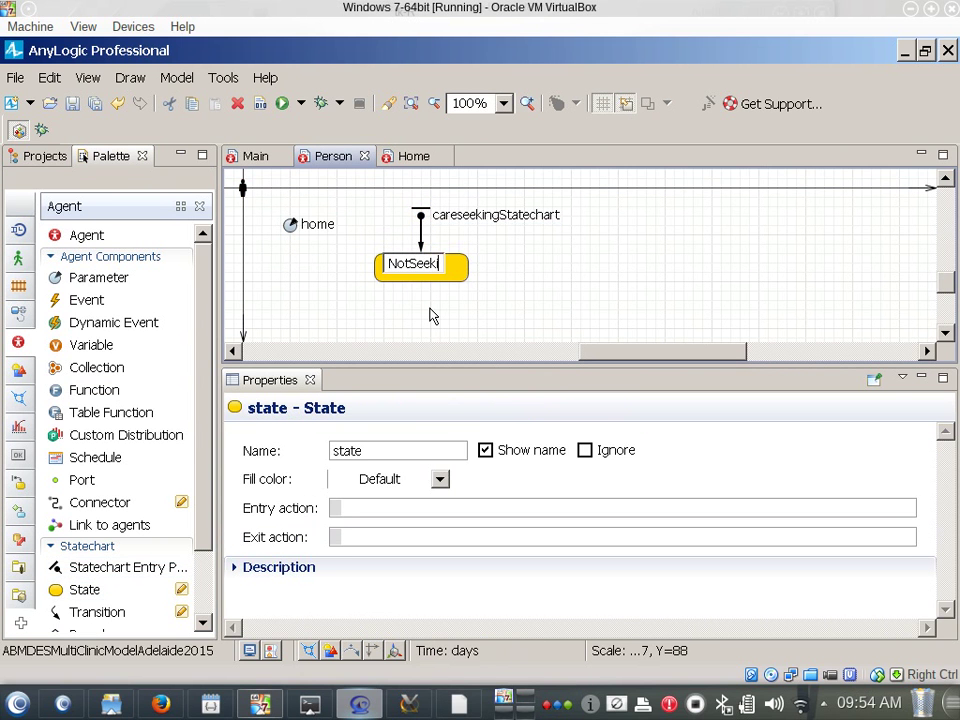
{"action": "type", "text": "ngCare"}
{"action": "key", "text": "Return"}
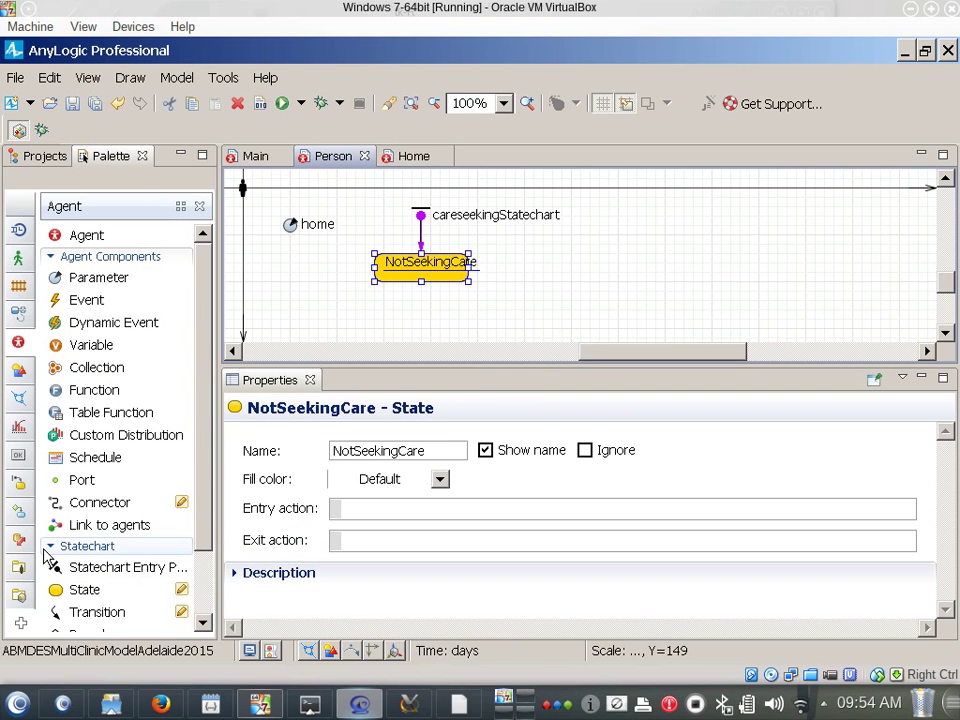
Place a new state below NotSeekingCare and rename it SeekingCare.
{"action": "left_click_drag", "start_coordinate": [62, 590], "coordinate": [374, 329]}
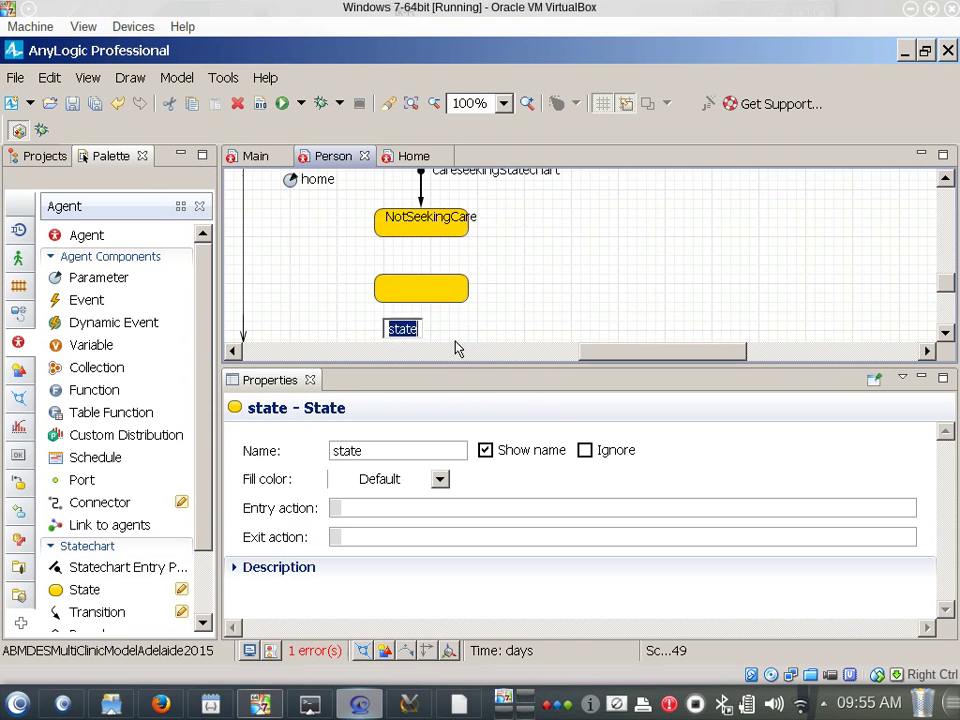
{"action": "scroll", "coordinate": [440, 344], "scroll_direction": "up", "scroll_amount": 1}
{"action": "scroll", "coordinate": [435, 341], "scroll_direction": "up", "scroll_amount": 1}
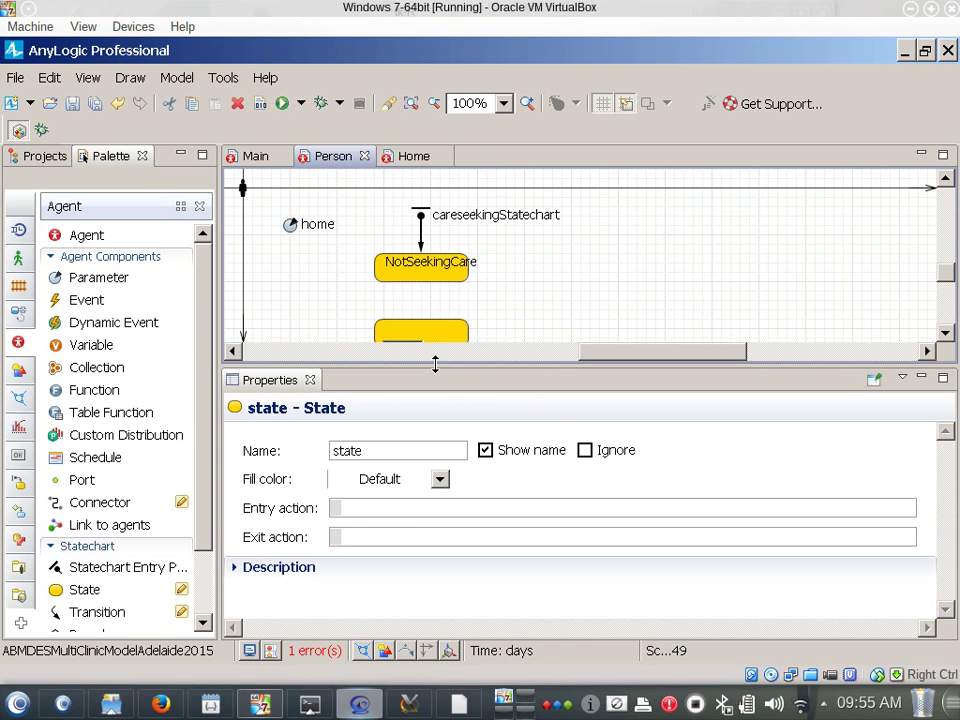
{"action": "left_click_drag", "start_coordinate": [437, 363], "coordinate": [421, 399]}
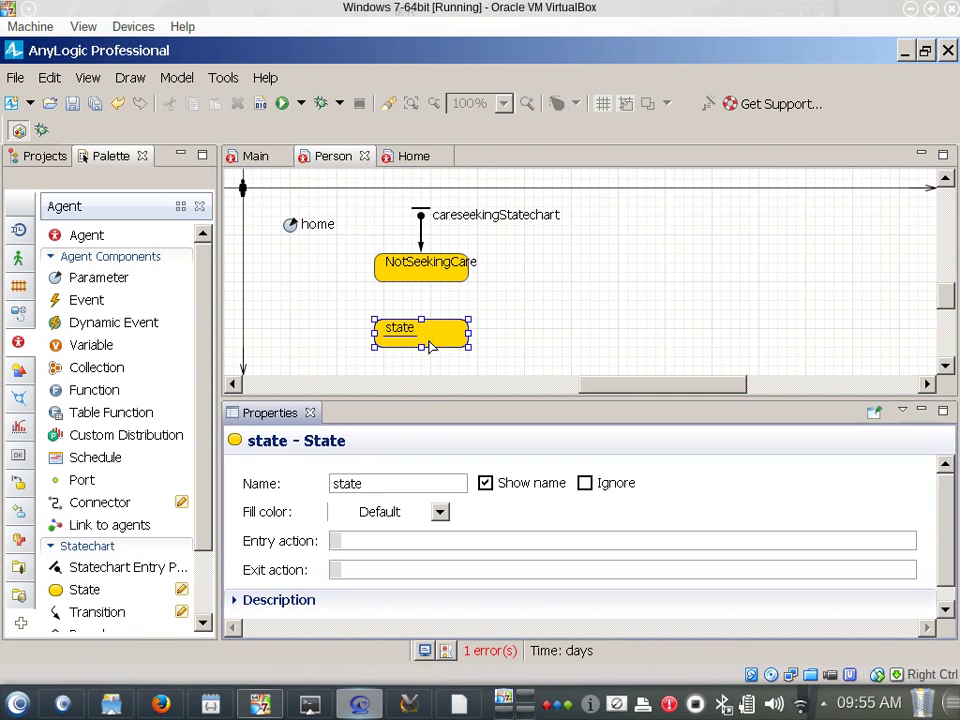
{"action": "left_click", "coordinate": [425, 340]}
{"action": "left_click", "coordinate": [364, 483]}
{"action": "double_click", "coordinate": [364, 483]}
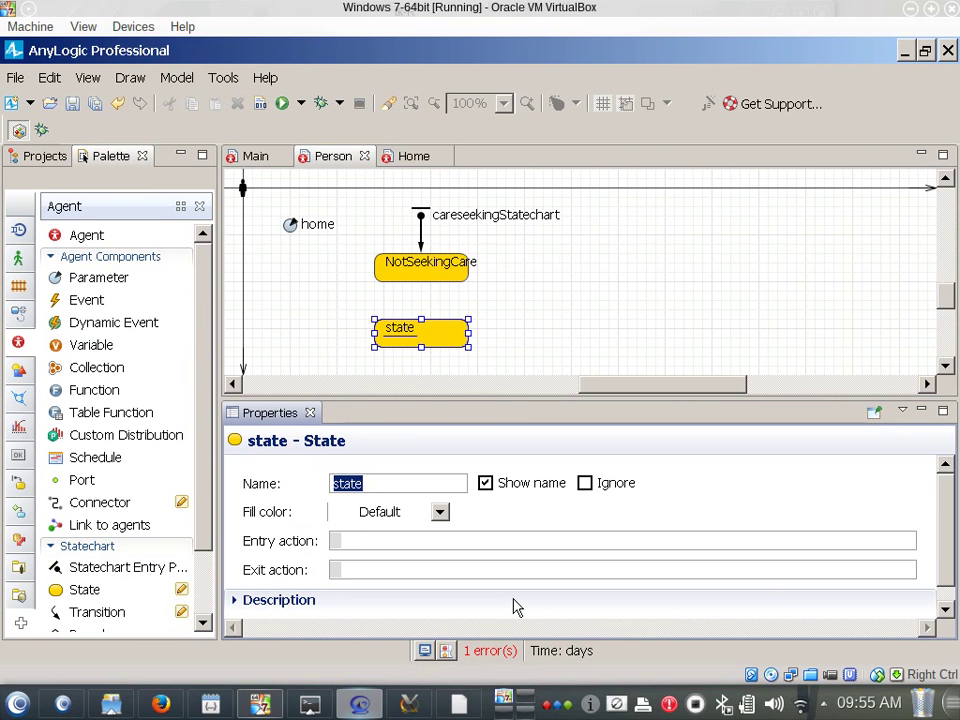
{"action": "type", "text": "SeekingC"}
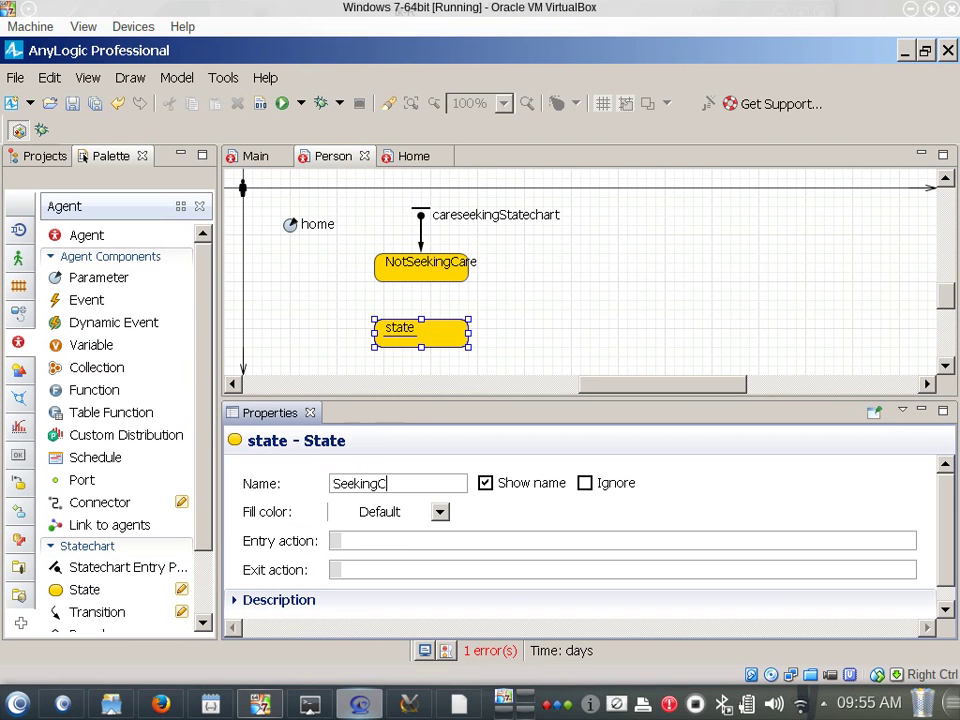
{"action": "type", "text": "are"}
{"action": "key", "text": "BackSpace"}
{"action": "key", "text": "BackSpace"}
{"action": "type", "text": "are"}
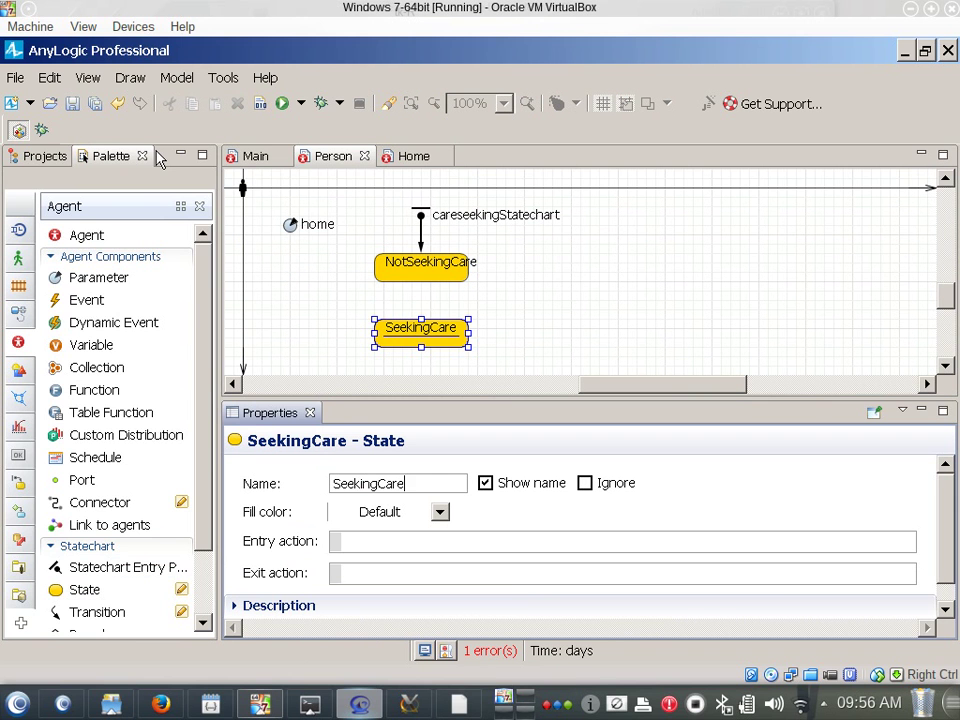
Draw a transition from NotSeekingCare to SeekingCare and name it seekCare.
{"action": "left_click", "coordinate": [48, 157]}
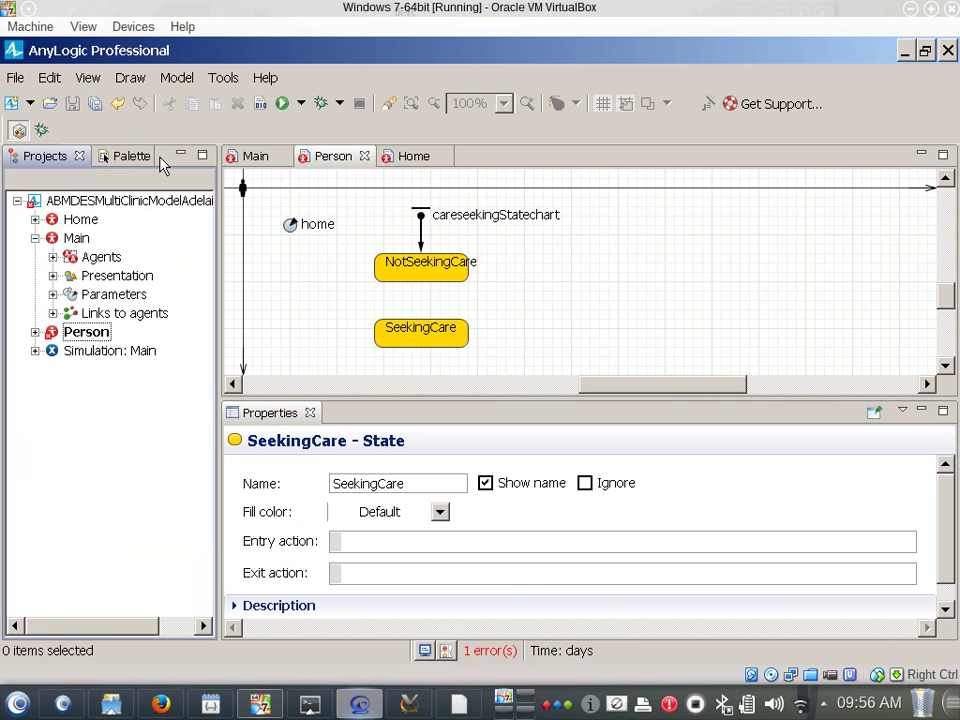
{"action": "left_click", "coordinate": [127, 160]}
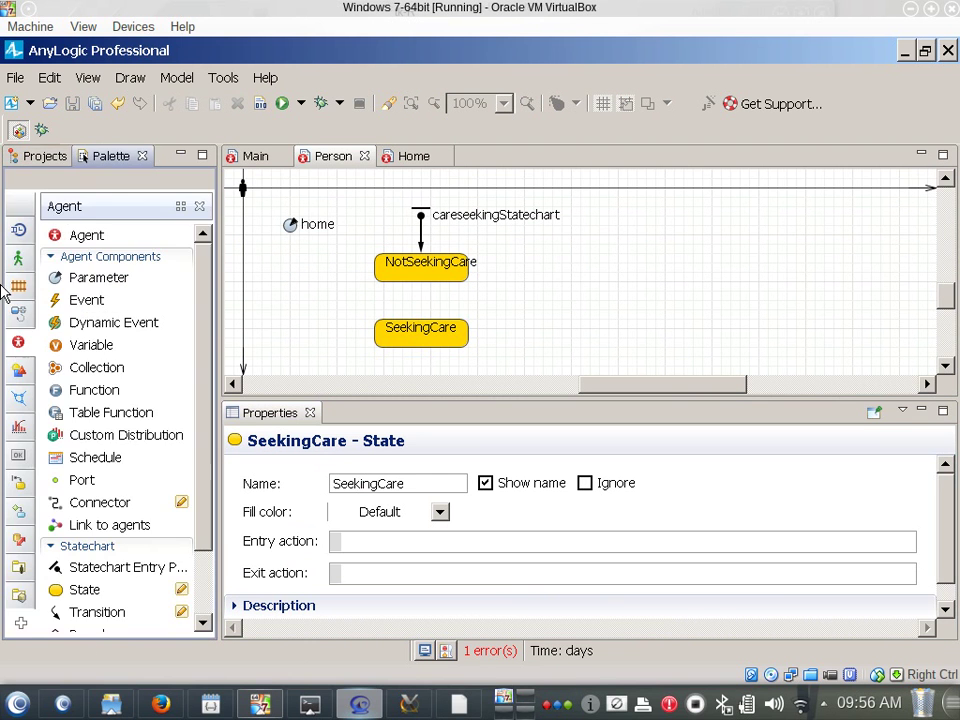
{"action": "left_click", "coordinate": [18, 485]}
{"action": "left_click_drag", "start_coordinate": [105, 278], "coordinate": [442, 282]}
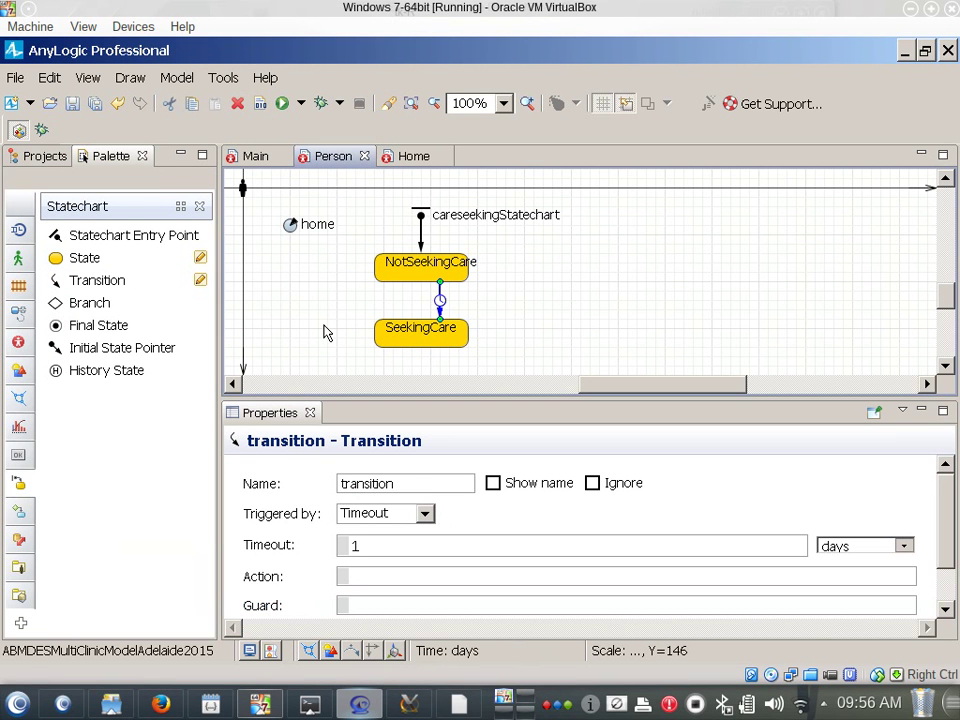
{"action": "left_click_drag", "start_coordinate": [413, 483], "coordinate": [212, 463]}
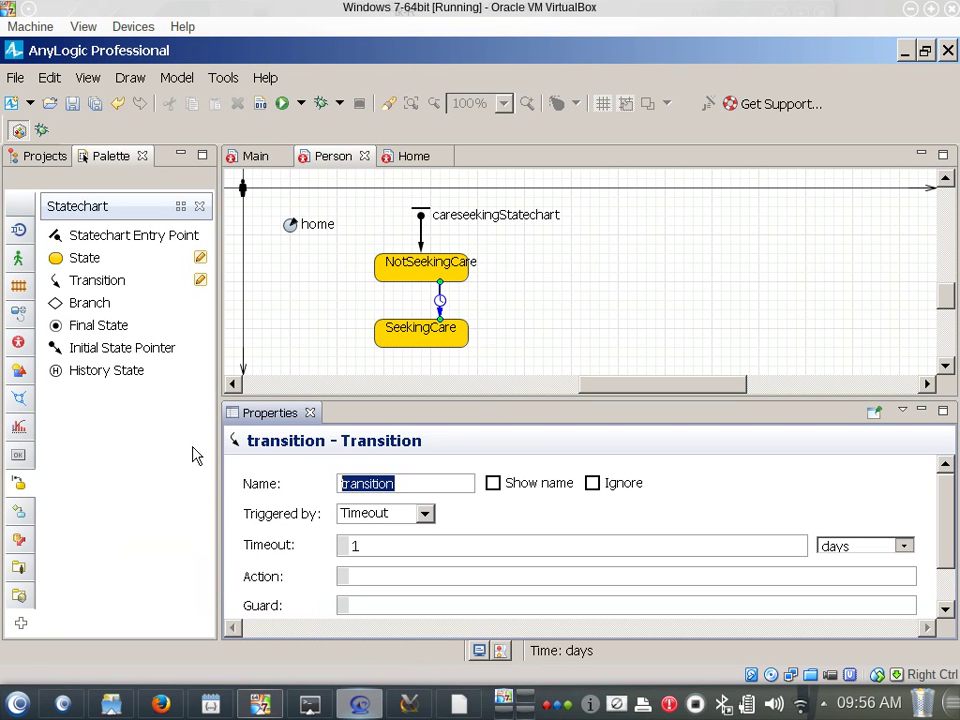
{"action": "type", "text": "seek"}
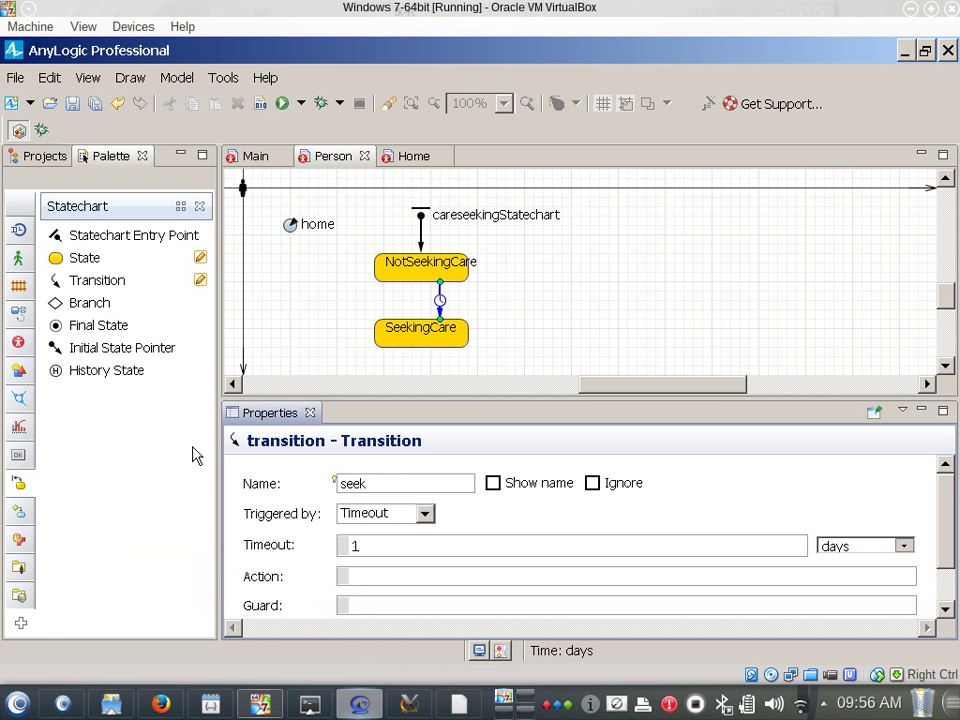
{"action": "type", "text": "Care"}
Make seekCare trigger by rate 0.01 and save the model.
{"action": "left_click", "coordinate": [425, 513]}
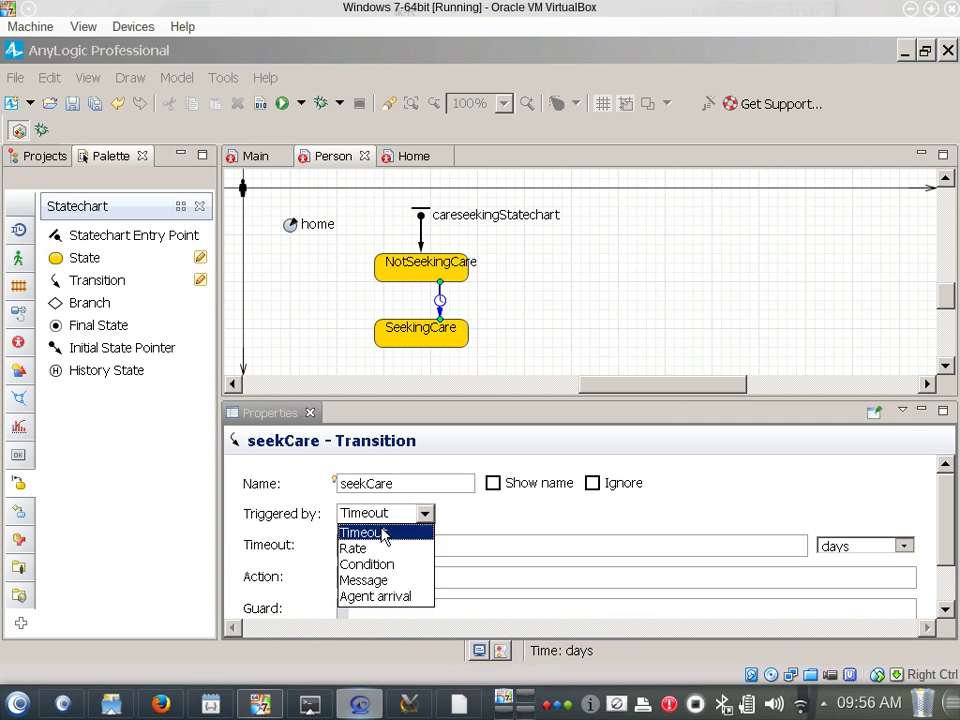
{"action": "left_click", "coordinate": [362, 546]}
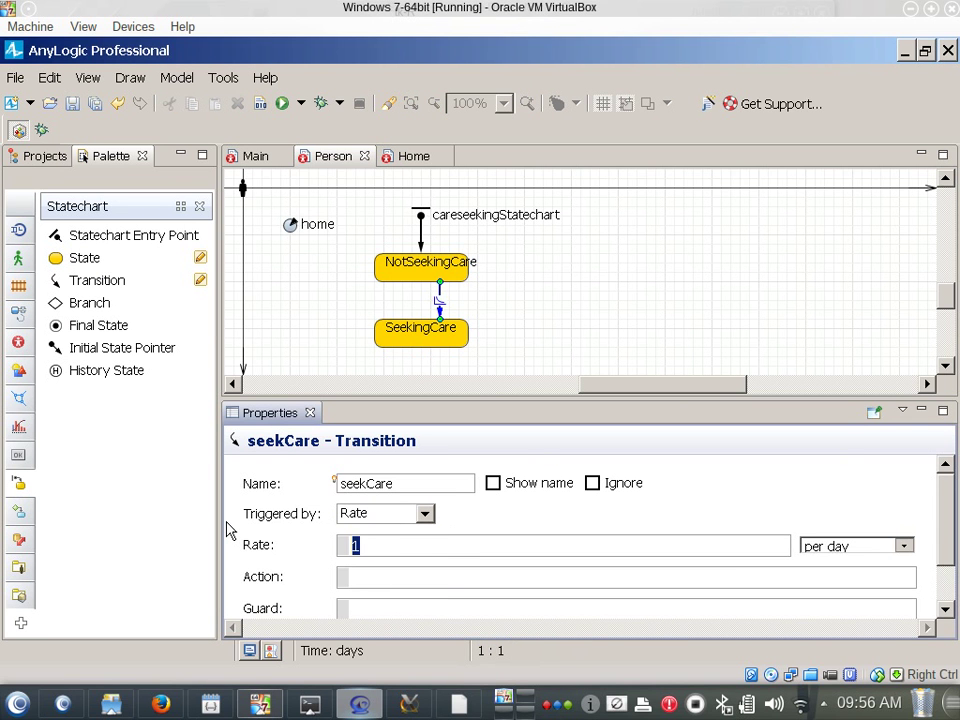
{"action": "type", "text": "0.01"}
{"action": "key", "text": "ctrl+s"}
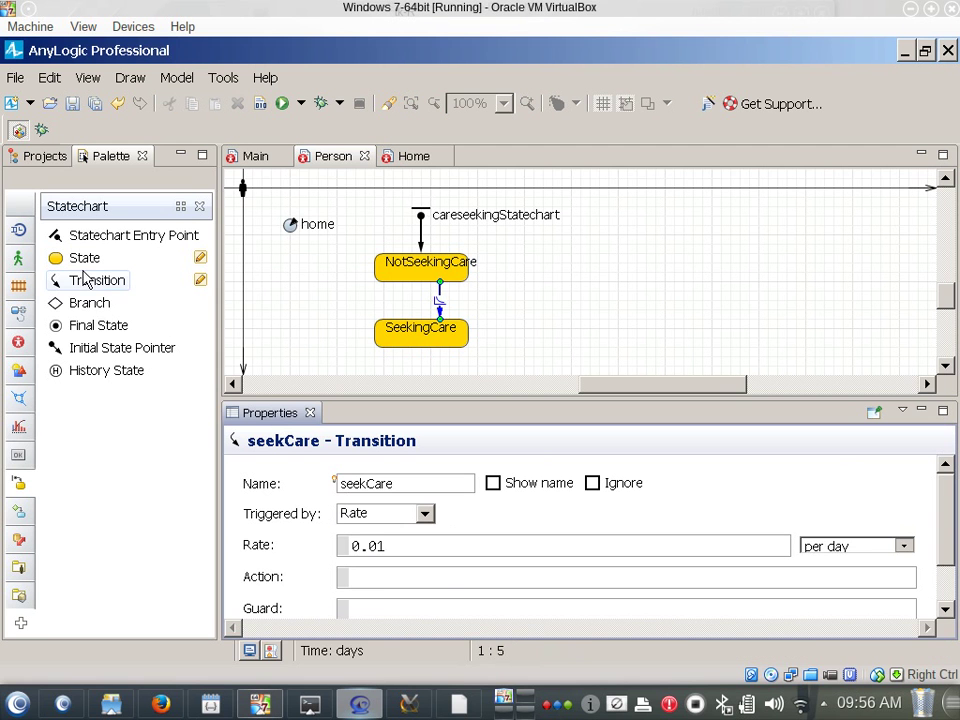
Draw a message-triggered transition named cured from SeekingCare up to NotSeekingCare.
{"action": "left_click", "coordinate": [86, 282]}
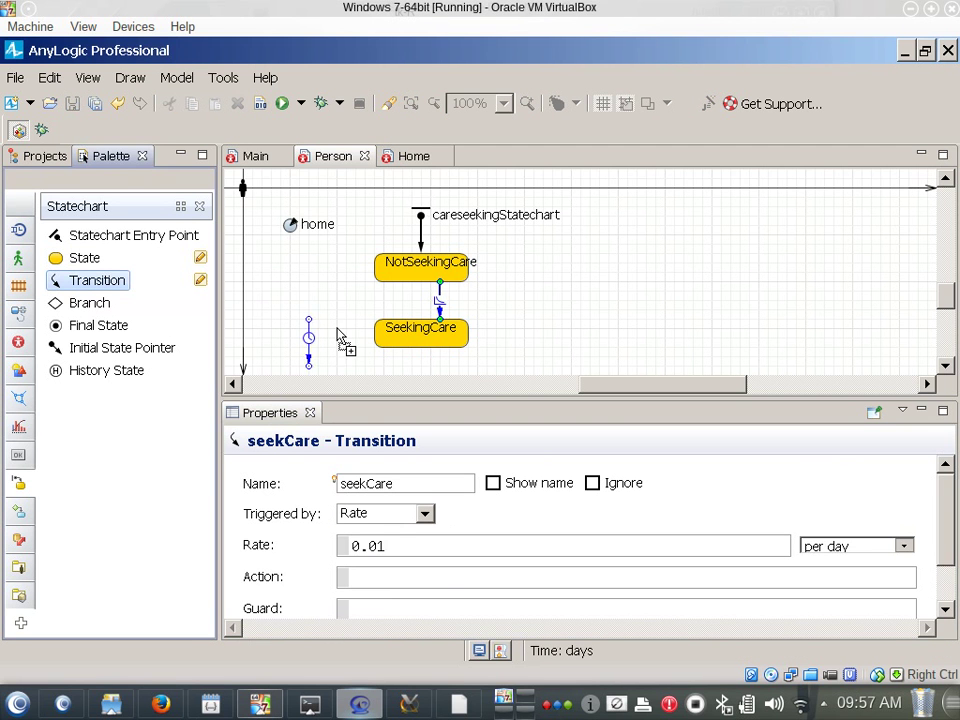
{"action": "mouse_move", "coordinate": [393, 346]}
{"action": "left_mouse_down"}
{"action": "mouse_move", "coordinate": [393, 390]}
{"action": "mouse_move", "coordinate": [394, 259]}
{"action": "left_mouse_up"}
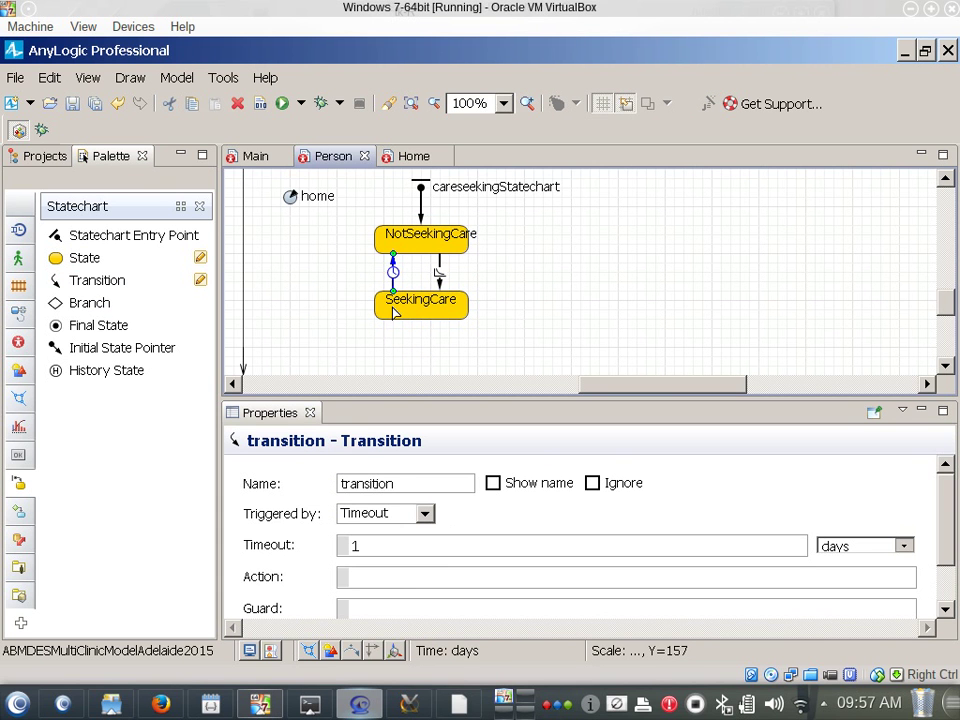
{"action": "double_click", "coordinate": [403, 483]}
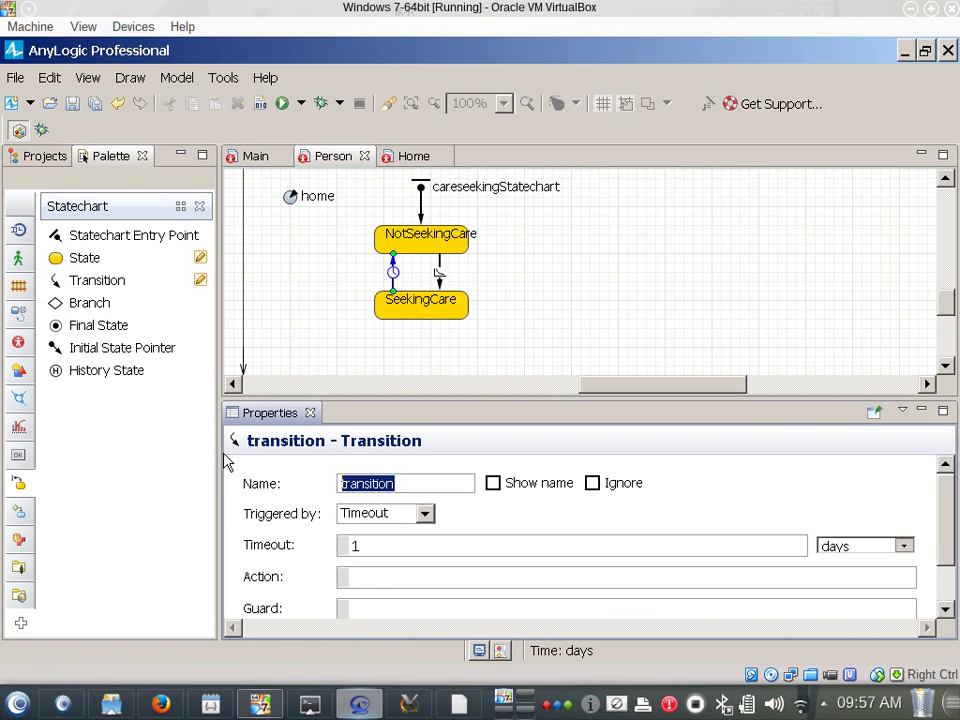
{"action": "type", "text": "cured"}
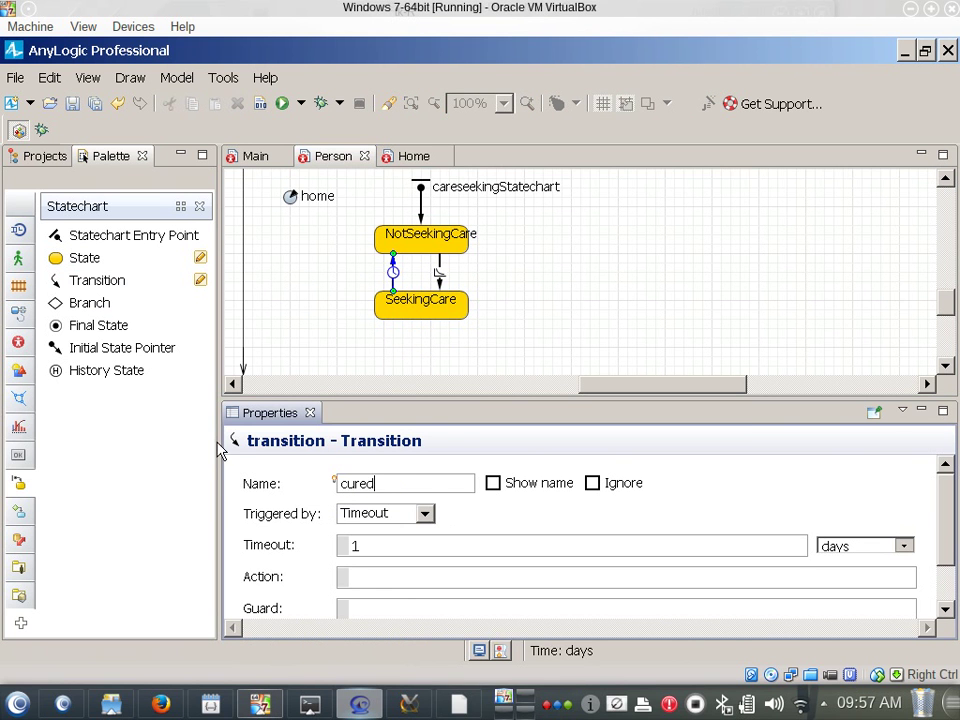
{"action": "key", "text": "ctrl+s"}
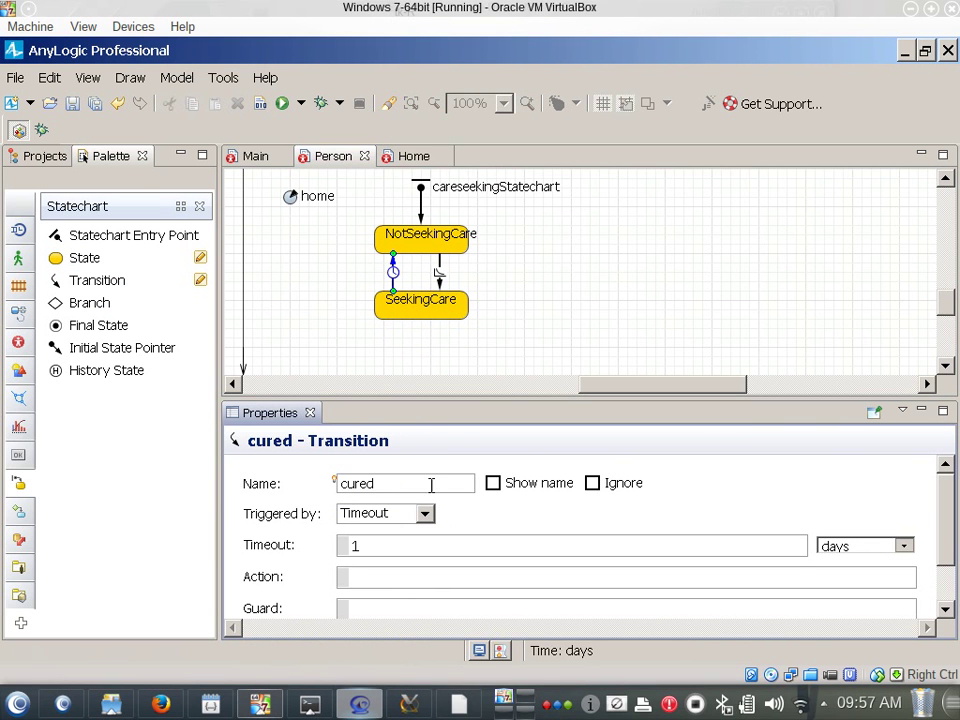
{"action": "left_click", "coordinate": [425, 514]}
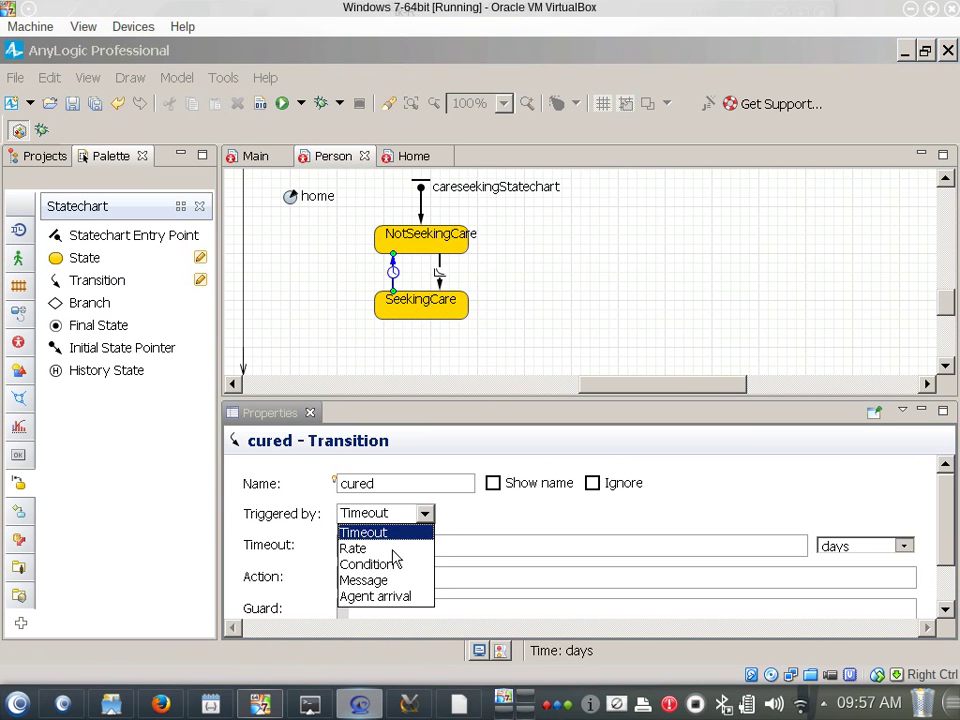
{"action": "left_click", "coordinate": [390, 580]}
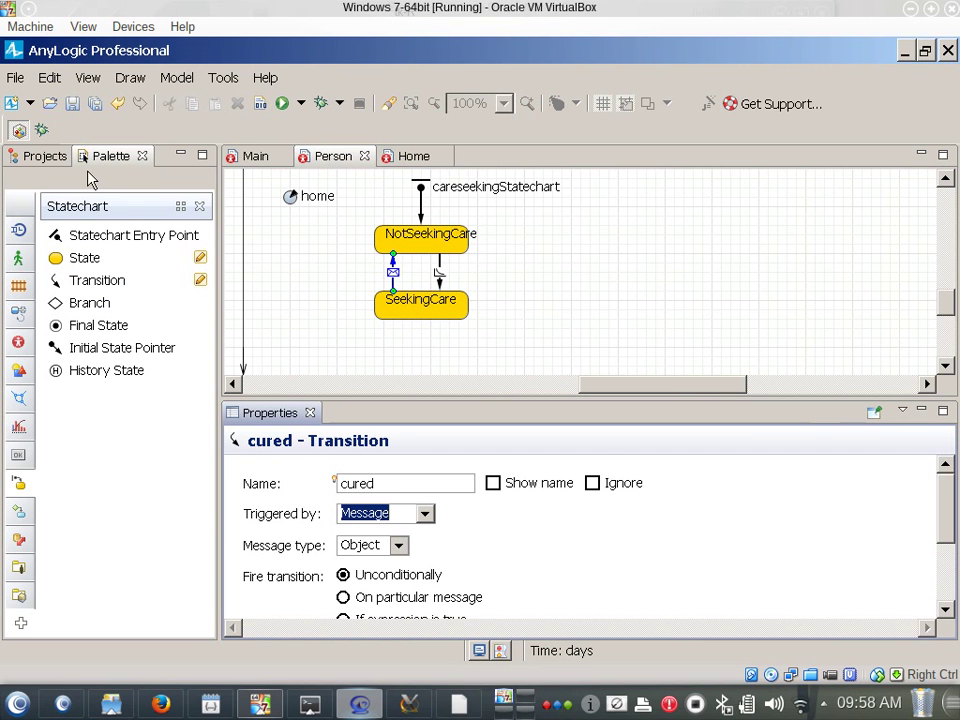
Select the model root, then Person, in the project tree to show its properties.
{"action": "left_click", "coordinate": [45, 157]}
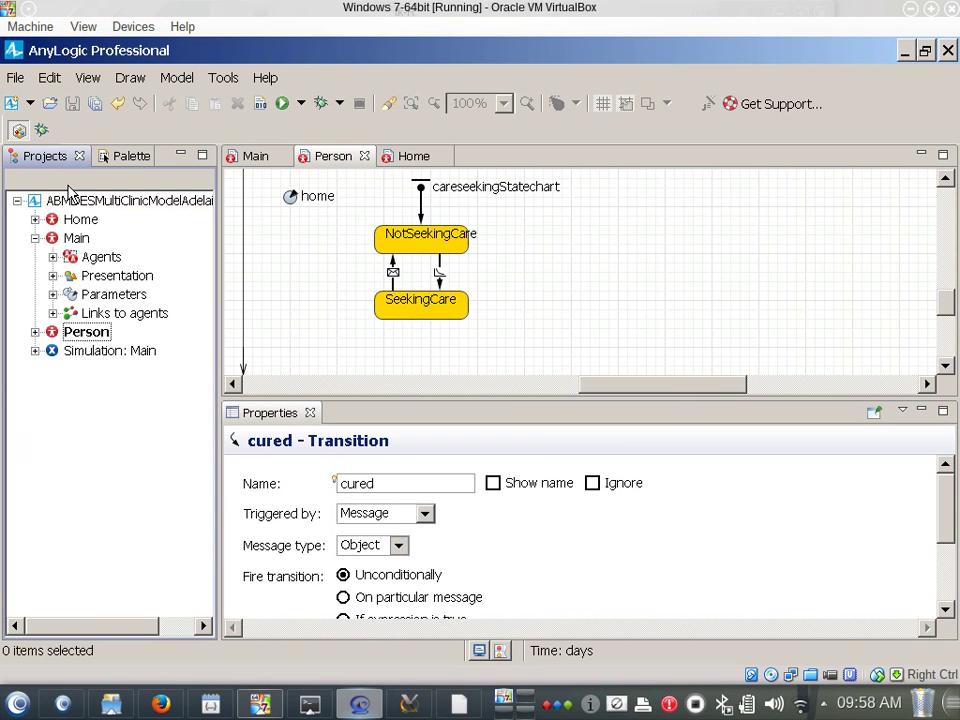
{"action": "left_click", "coordinate": [80, 200]}
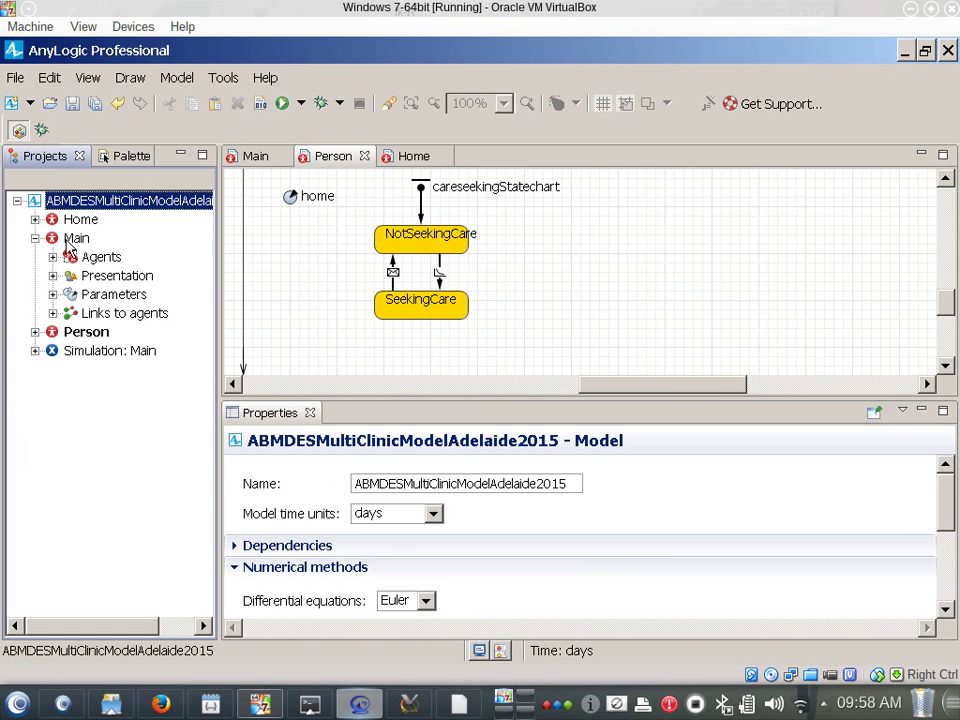
{"action": "left_click", "coordinate": [78, 331]}
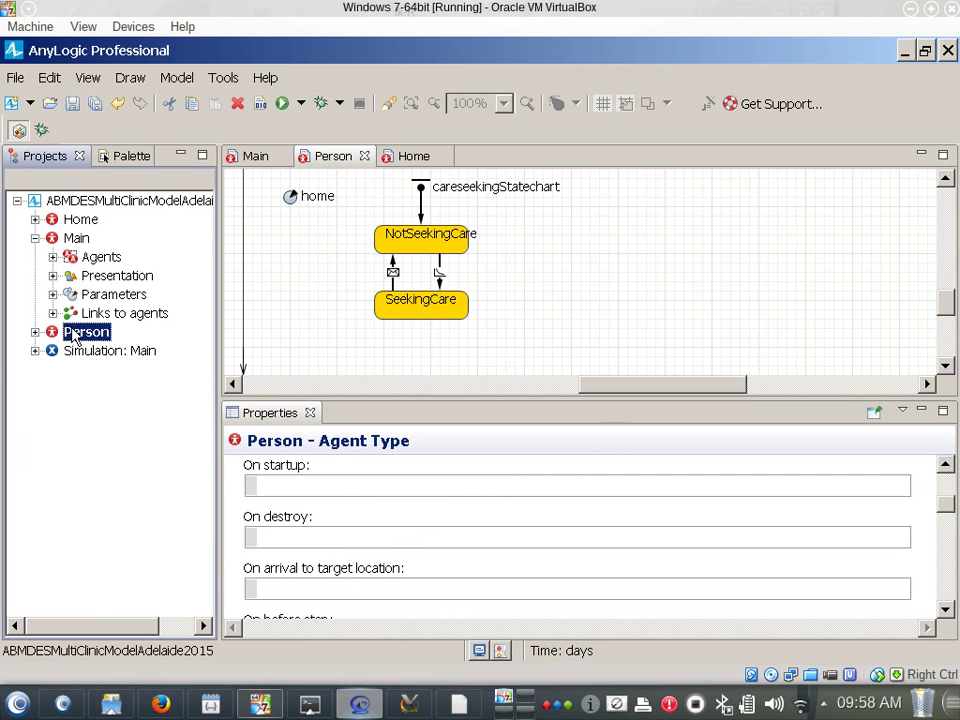